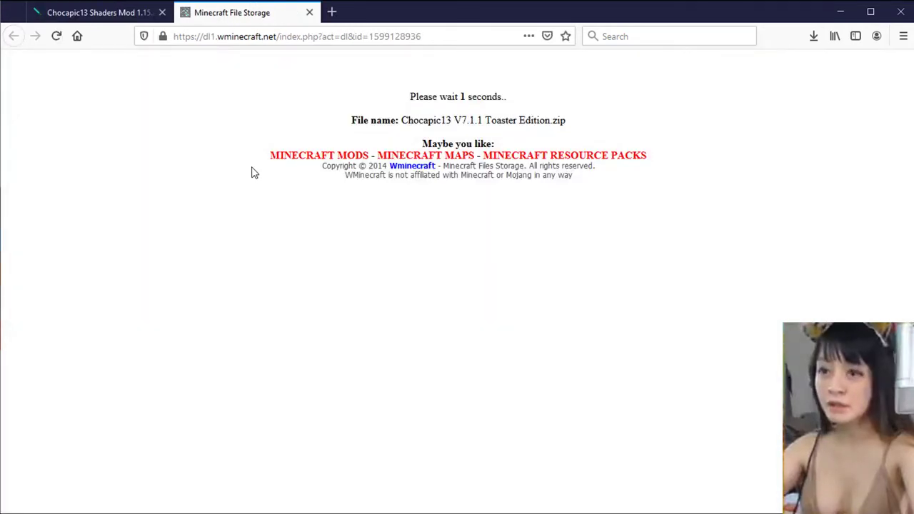
Step: Download Chocapic13 V7.1.1 Toaster Edition.zip and save the file
{"action": "left_click", "coordinate": [460, 123]}
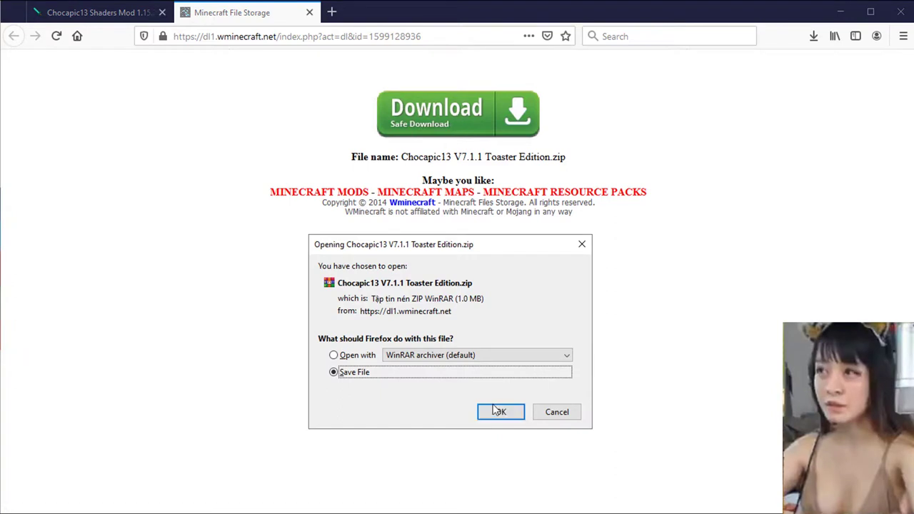
{"action": "left_click", "coordinate": [497, 412]}
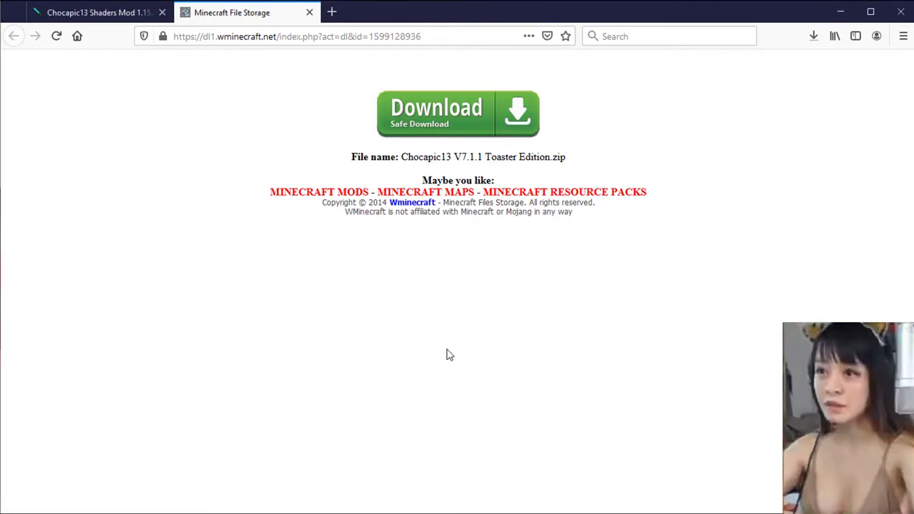
Step: Return to the Chocapic13 Shaders Mod page, then download the v7.1.1 Extreme version and save Chocapic13 V7.1 Extreme.zip
{"action": "left_click", "coordinate": [122, 12]}
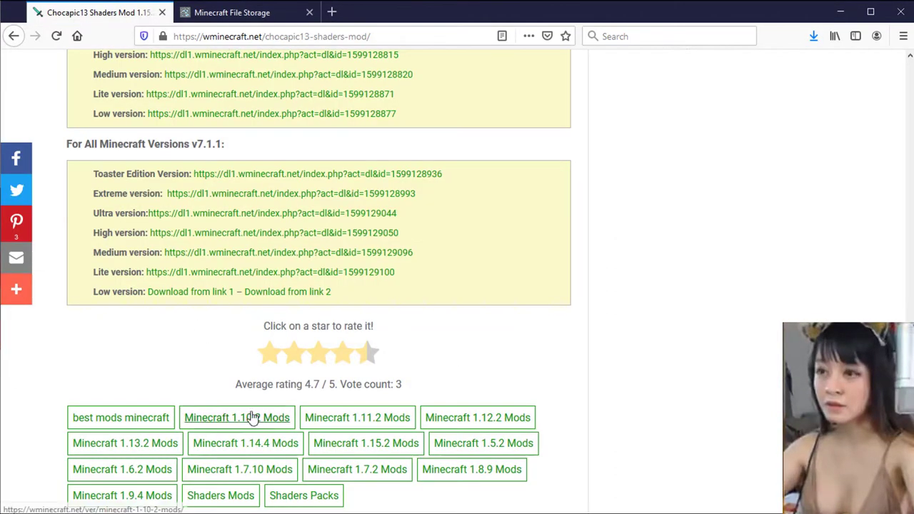
{"action": "left_click", "coordinate": [235, 194]}
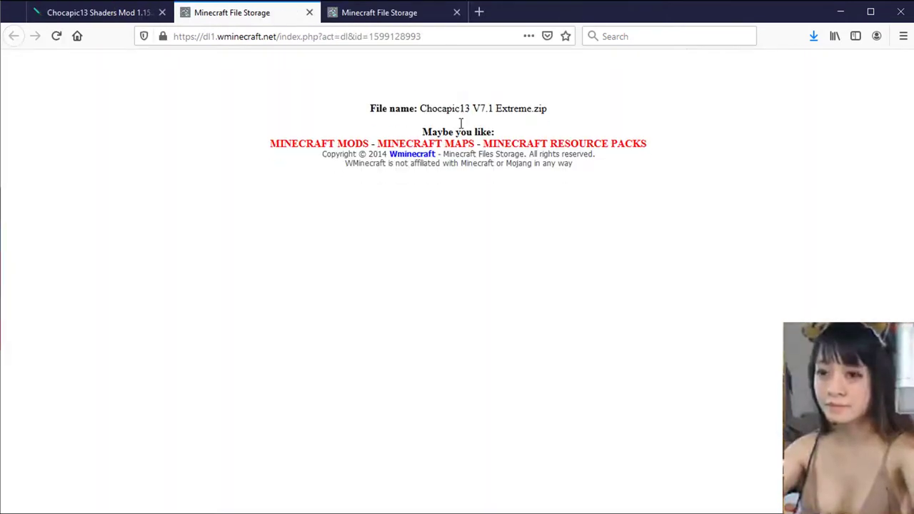
{"action": "left_click", "coordinate": [462, 127]}
{"action": "left_click", "coordinate": [115, 12]}
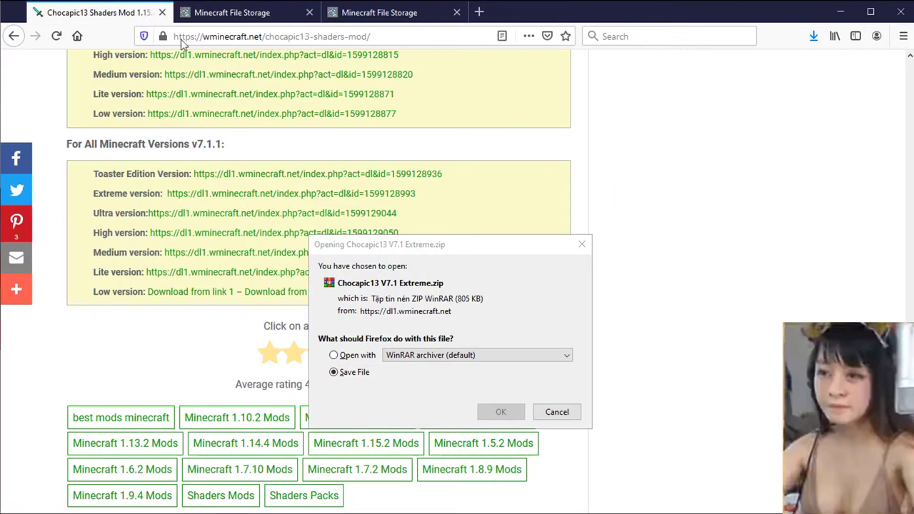
{"action": "left_click", "coordinate": [371, 355]}
{"action": "left_click", "coordinate": [336, 372]}
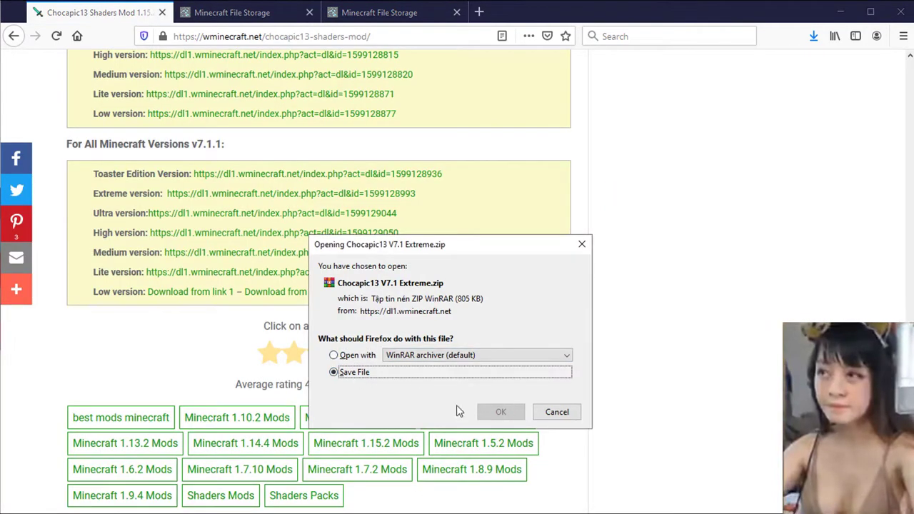
{"action": "left_click", "coordinate": [500, 412]}
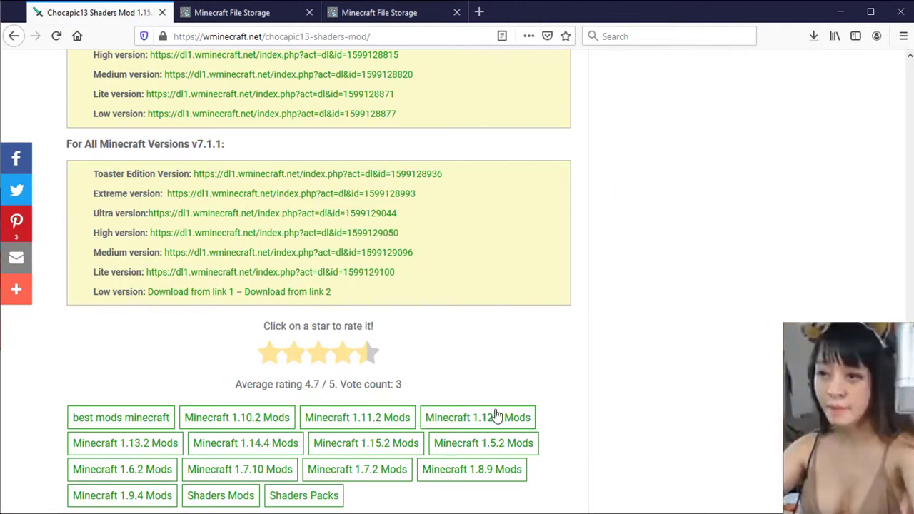
Step: Download the Ultra version from the v7.1.1 list and save Chocapic13 V7.1 Ultra.zip
{"action": "left_click", "coordinate": [208, 218]}
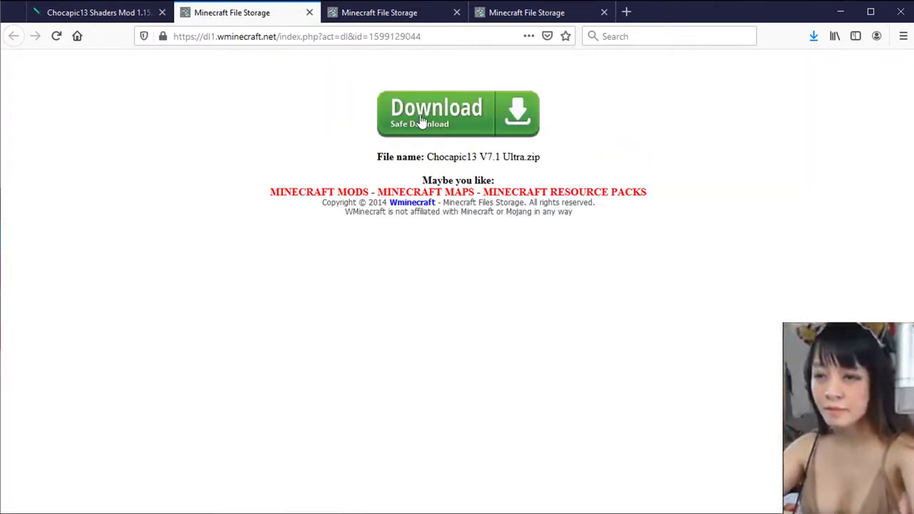
{"action": "left_click", "coordinate": [421, 123]}
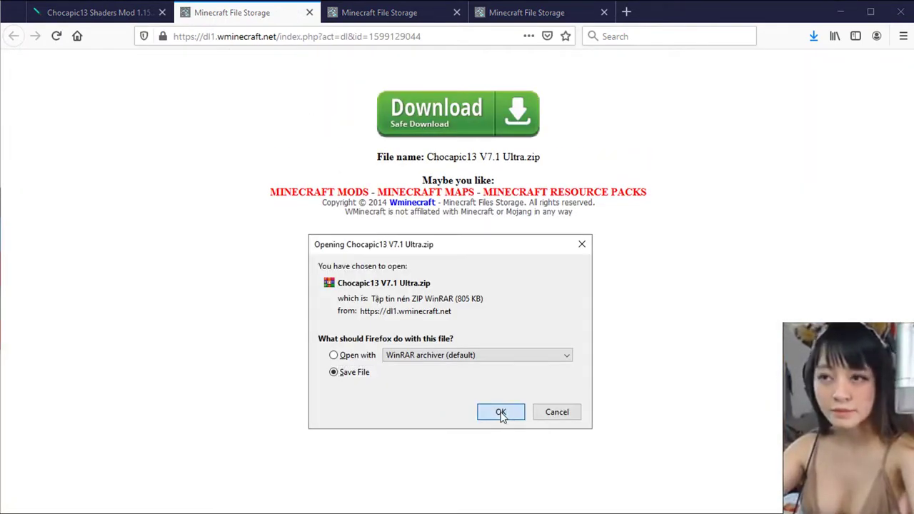
{"action": "left_click", "coordinate": [500, 412]}
{"action": "key", "text": "ctrl+h"}
{"action": "key", "text": "ctrl+j"}
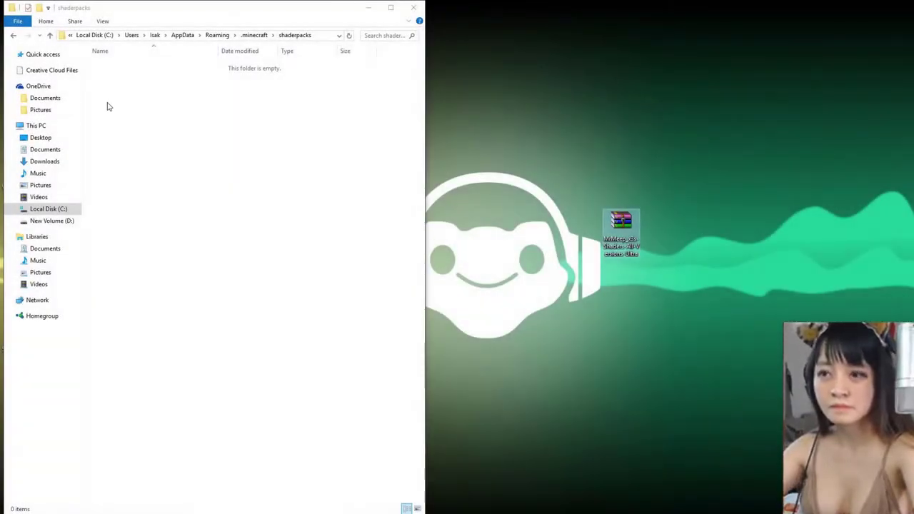
Step: Go back from shaderpacks to the .minecraft folder in File Explorer, and search Windows for %appdata% to open the Roaming folder
{"action": "left_click", "coordinate": [18, 40]}
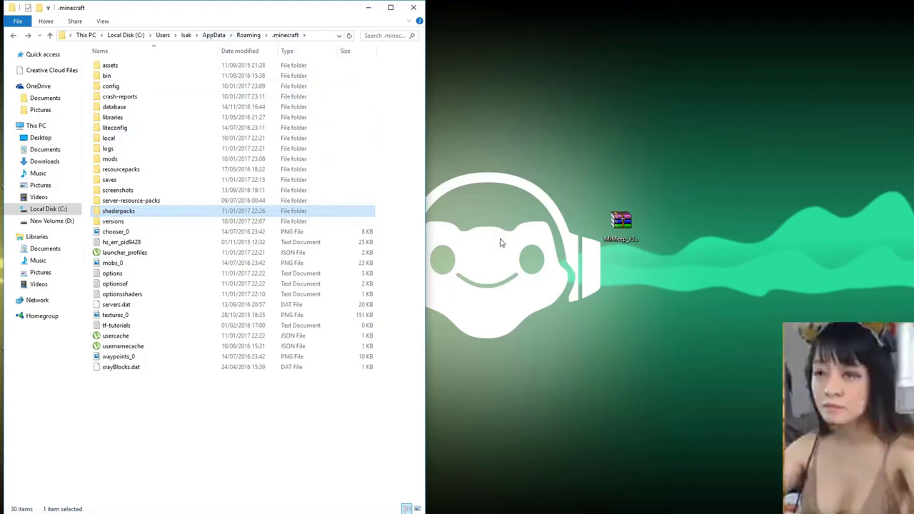
{"action": "key", "text": "super+s"}
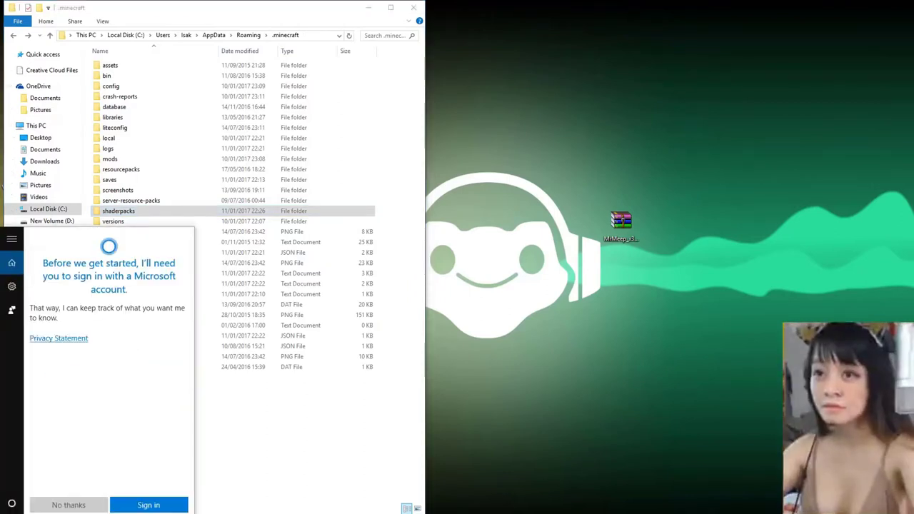
{"action": "type", "text": "%app"}
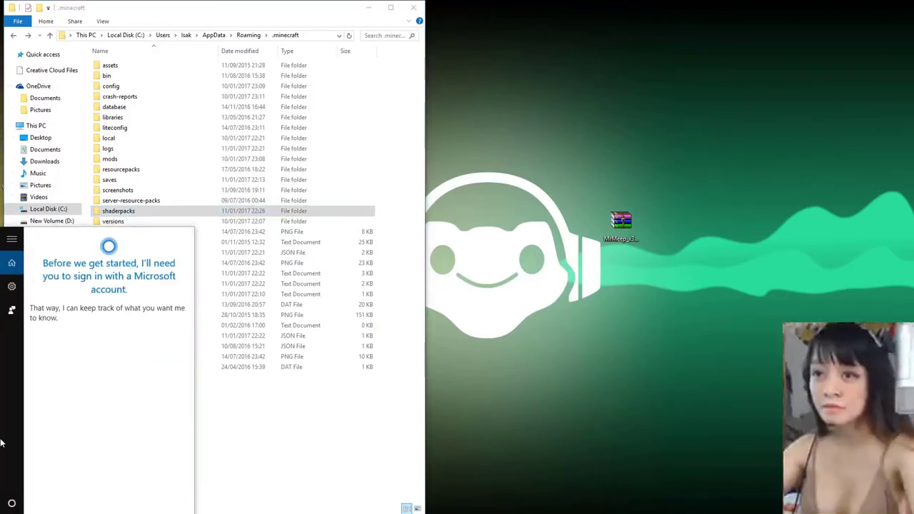
{"action": "type", "text": "data%"}
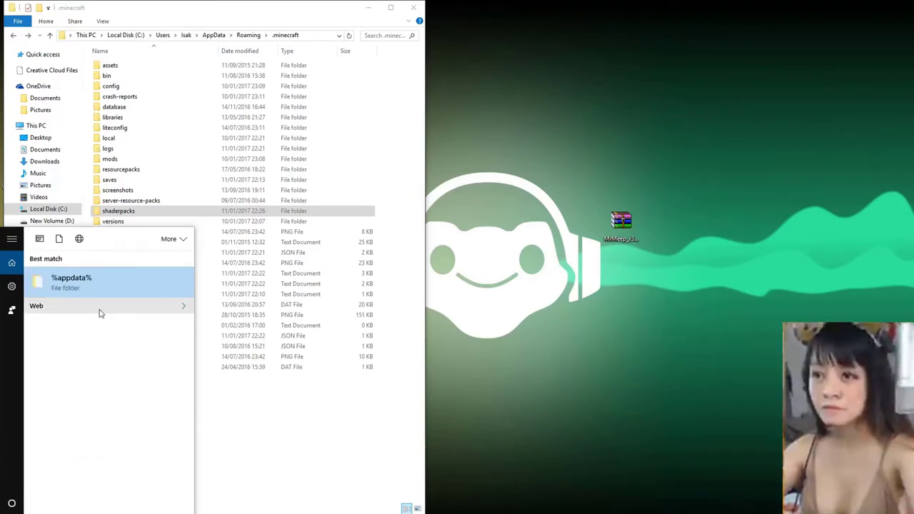
{"action": "left_click", "coordinate": [103, 289]}
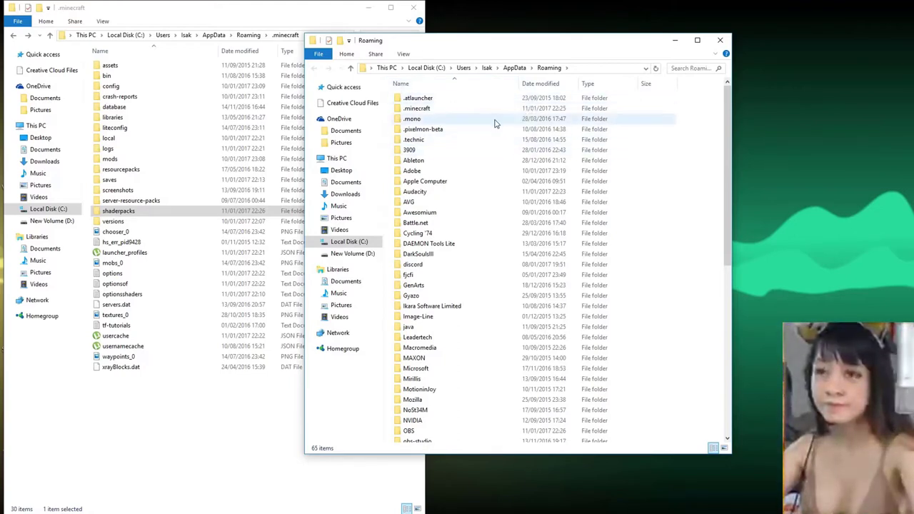
Step: Open the .minecraft folder inside Roaming, move that window aside and close it
{"action": "scroll", "coordinate": [467, 252], "scroll_direction": "down", "scroll_amount": 6}
{"action": "scroll", "coordinate": [483, 255], "scroll_direction": "up", "scroll_amount": 6}
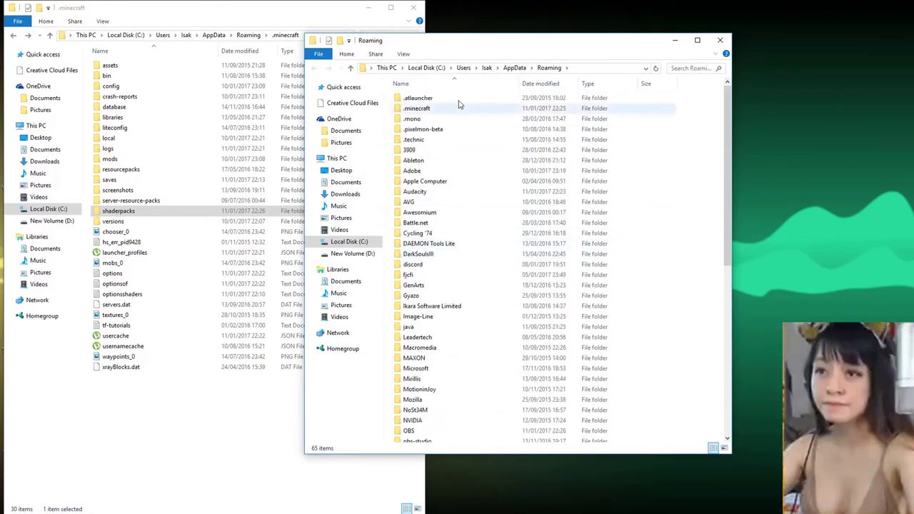
{"action": "left_click_drag", "start_coordinate": [463, 47], "coordinate": [547, 39]}
{"action": "double_click", "coordinate": [242, 145]}
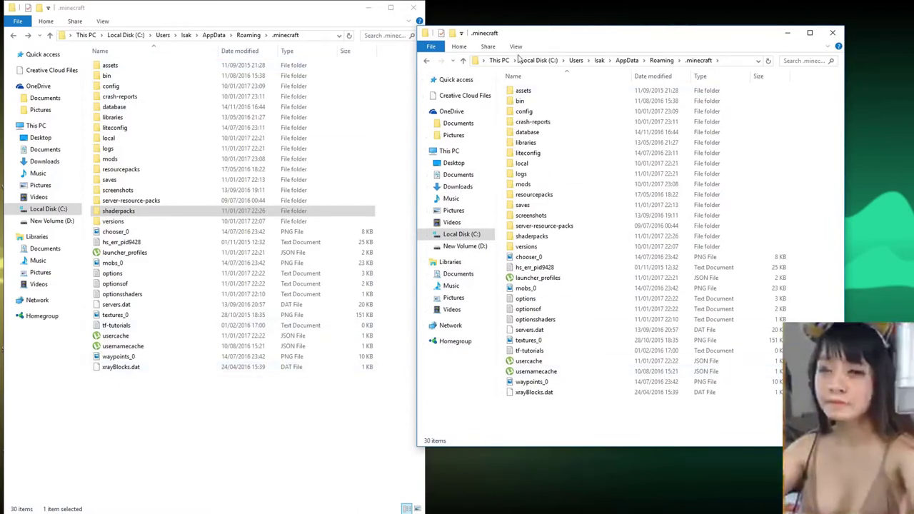
{"action": "left_click_drag", "start_coordinate": [524, 41], "coordinate": [225, 61]}
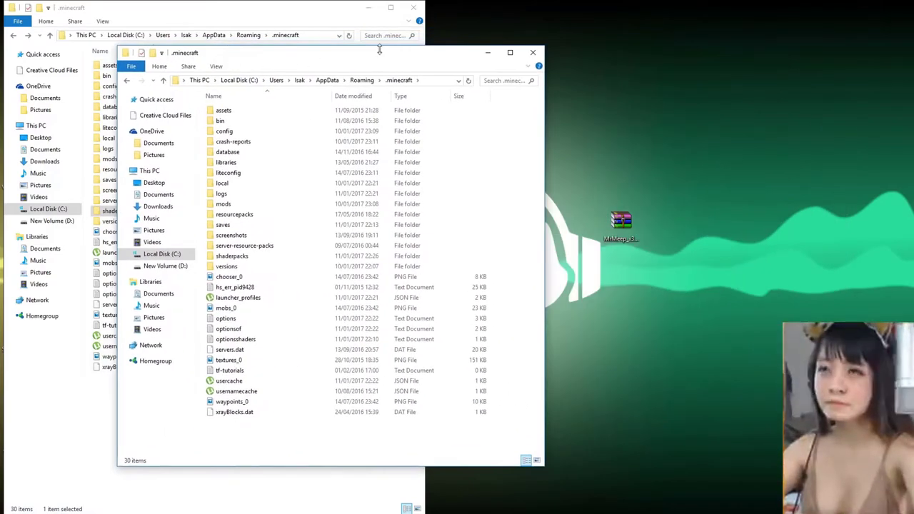
{"action": "left_click", "coordinate": [534, 55]}
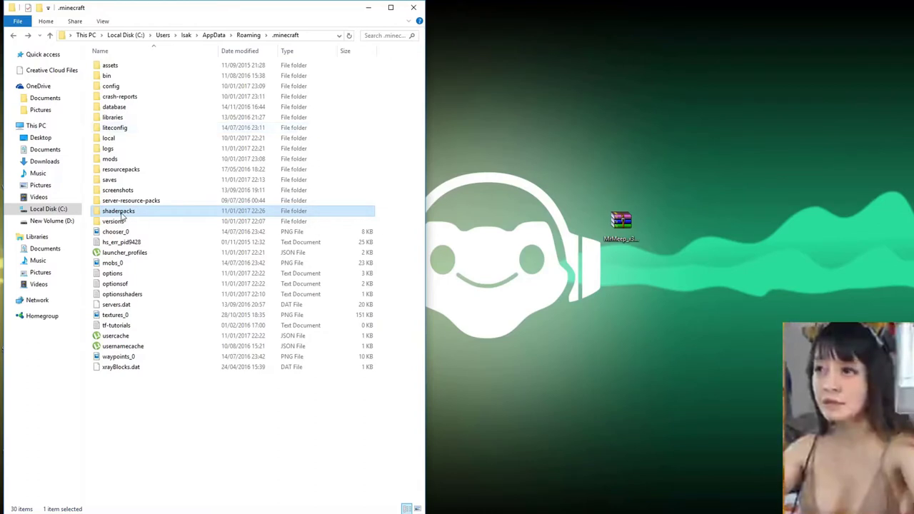
Step: Try to create a new folder named shaderpacks inside the .minecraft folder
{"action": "left_click", "coordinate": [85, 185]}
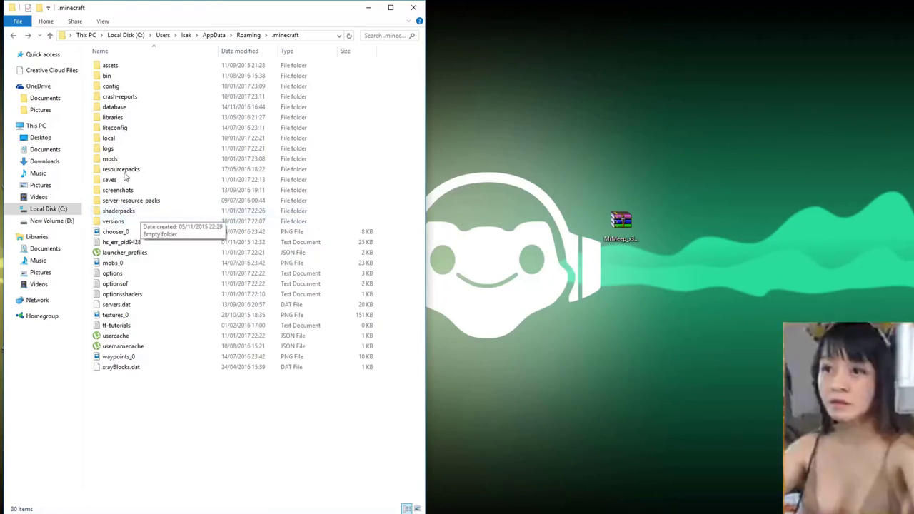
{"action": "right_click", "coordinate": [89, 205]}
{"action": "mouse_move", "coordinate": [129, 320]}
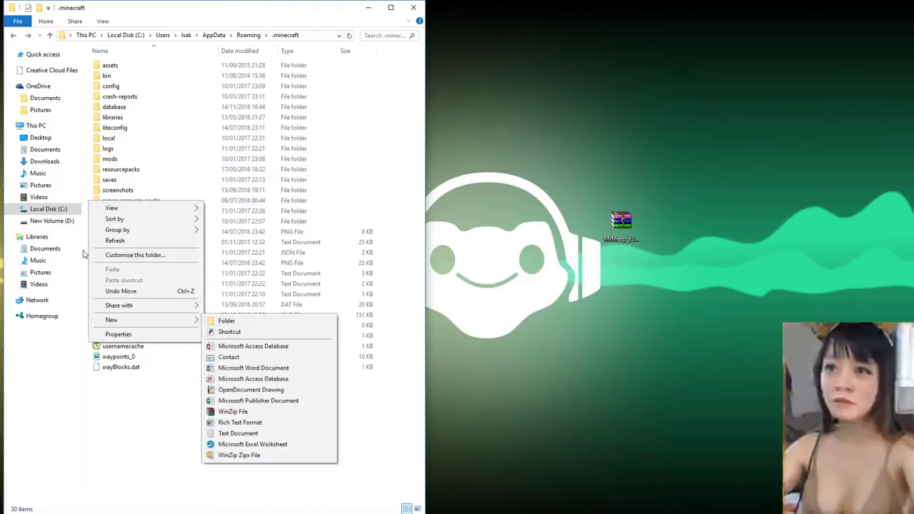
{"action": "right_click", "coordinate": [93, 187]}
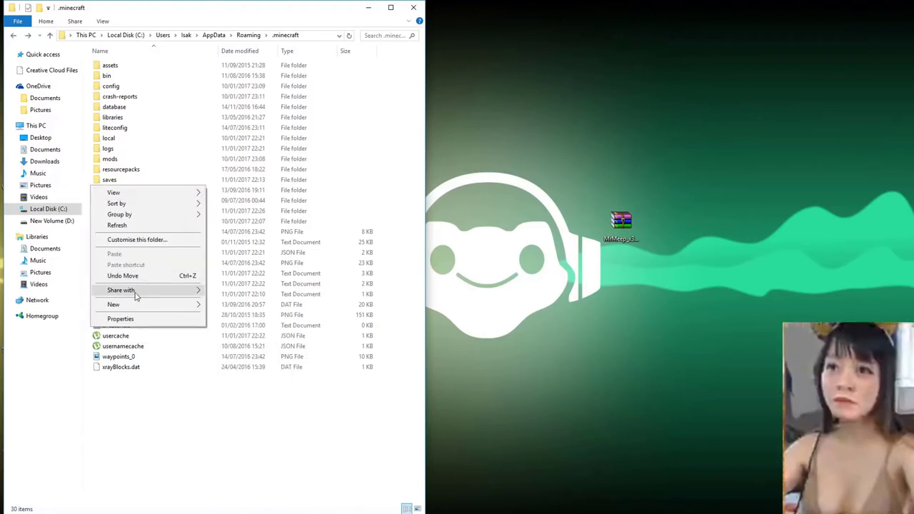
{"action": "mouse_move", "coordinate": [133, 305]}
{"action": "left_click", "coordinate": [235, 307]}
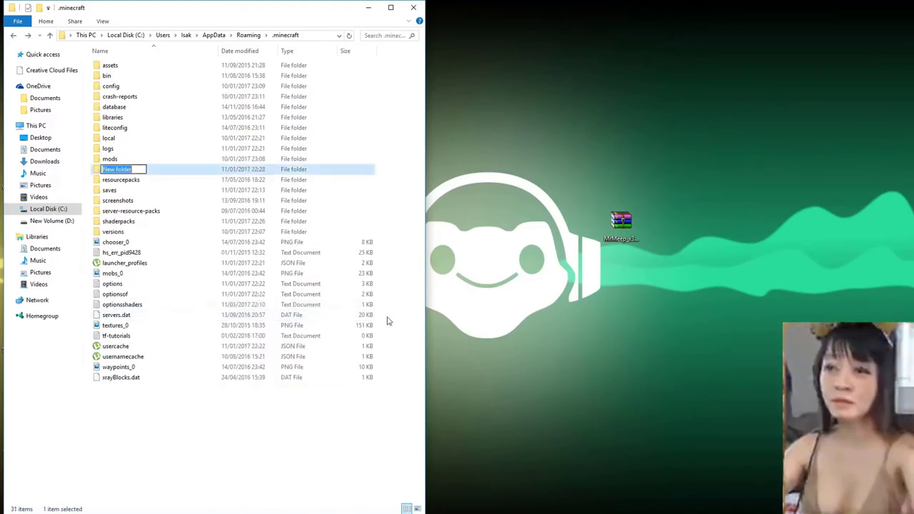
{"action": "type", "text": "shaderpacks"}
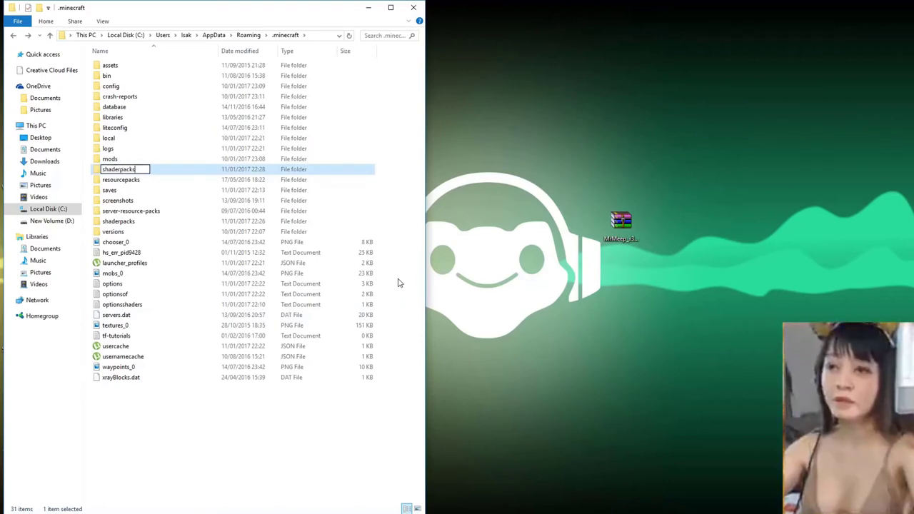
Step: Discard the typed name and delete the newly created folder
{"action": "double_click", "coordinate": [142, 169]}
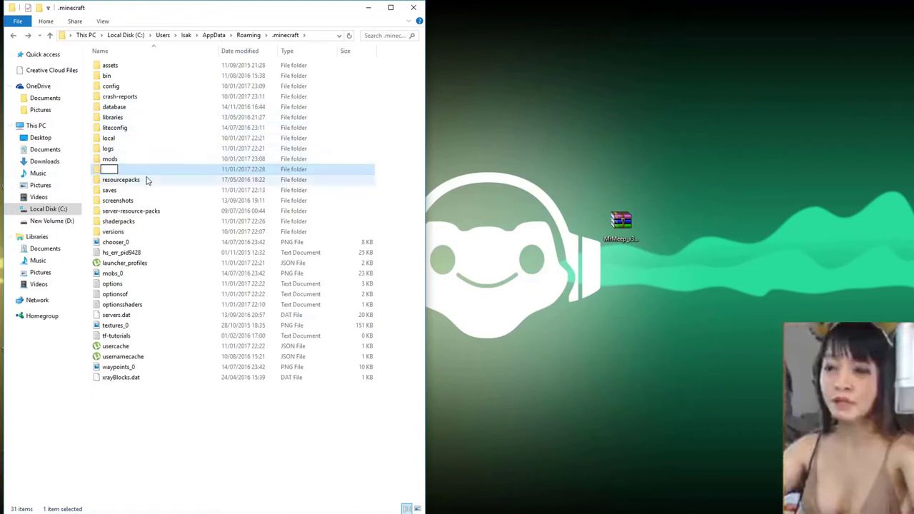
{"action": "key", "text": "Escape"}
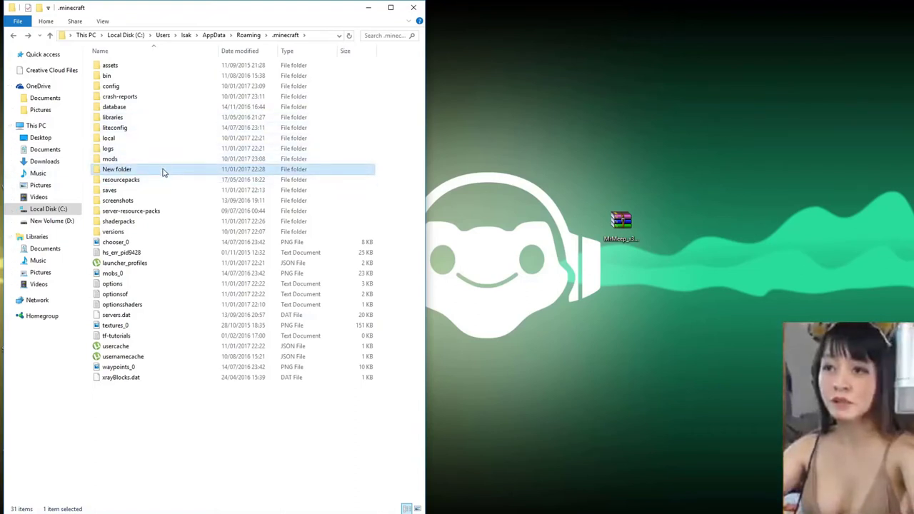
{"action": "key", "text": "Delete"}
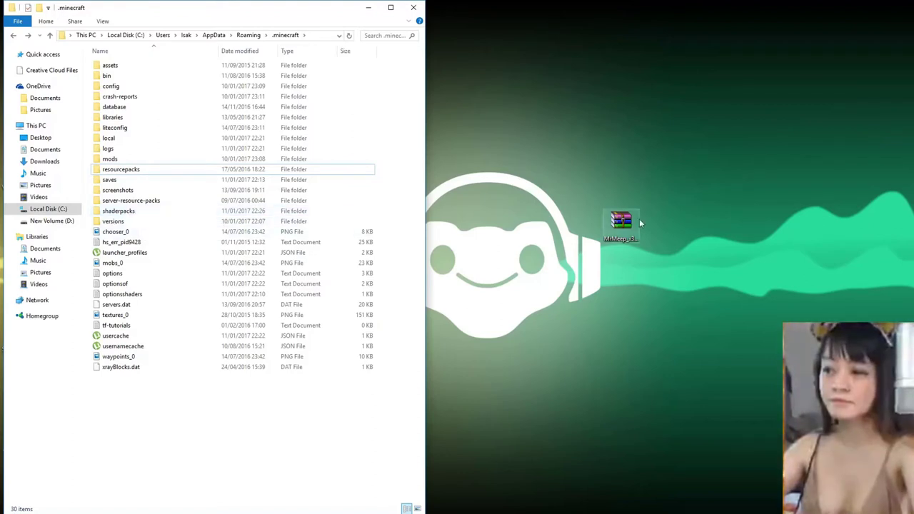
Step: Open the shaderpacks folder and move the MrMeep_x3 shaders archive from the desktop into it
{"action": "double_click", "coordinate": [161, 210]}
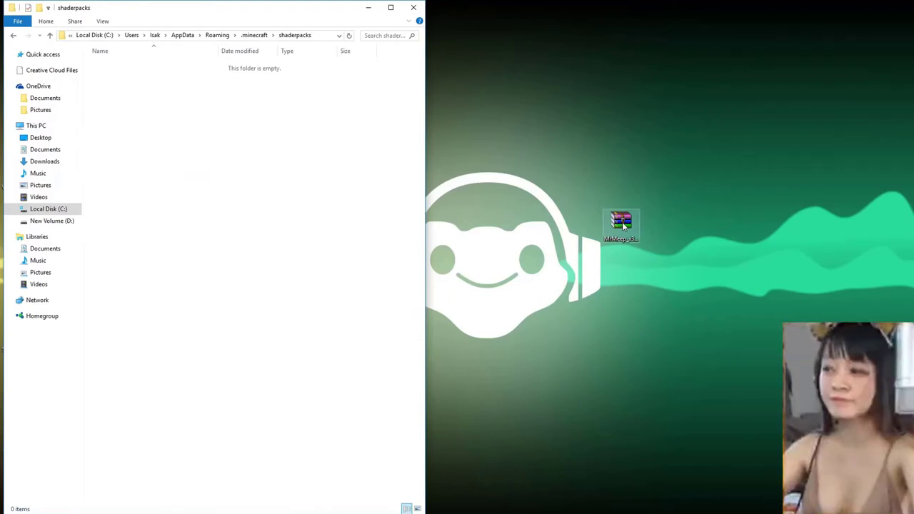
{"action": "left_click", "coordinate": [621, 222]}
{"action": "mouse_move", "coordinate": [624, 222]}
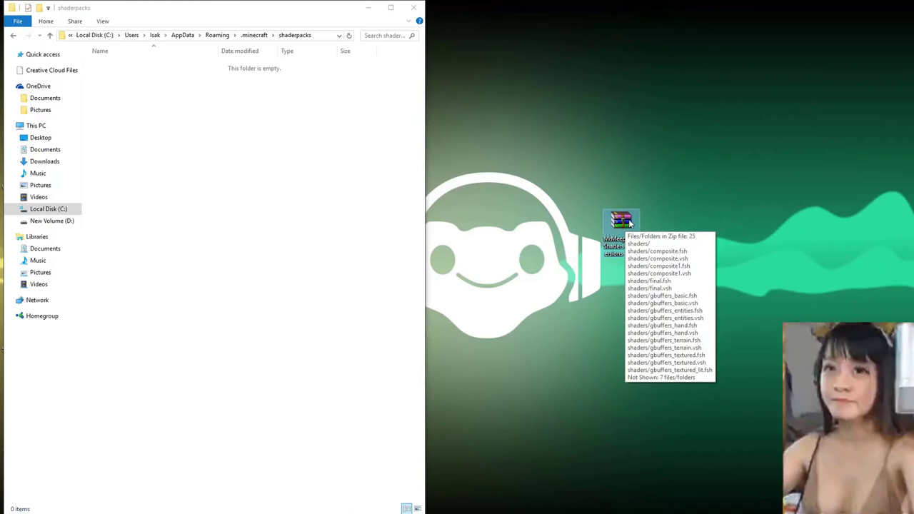
{"action": "left_click_drag", "start_coordinate": [628, 223], "coordinate": [179, 102]}
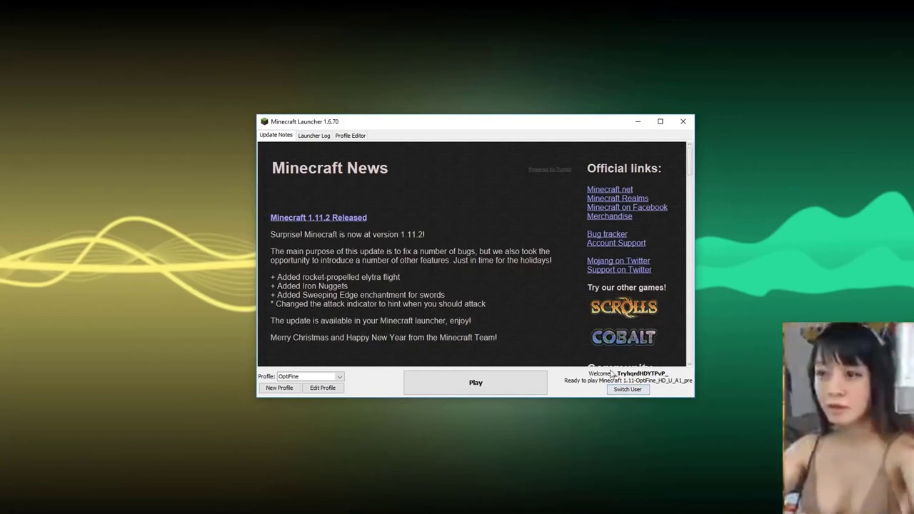
Step: Edit the OptiFine profile in the Minecraft Launcher to use release 1.11-OptiFine_HD_U_A1_pre and save it
{"action": "left_click", "coordinate": [324, 388]}
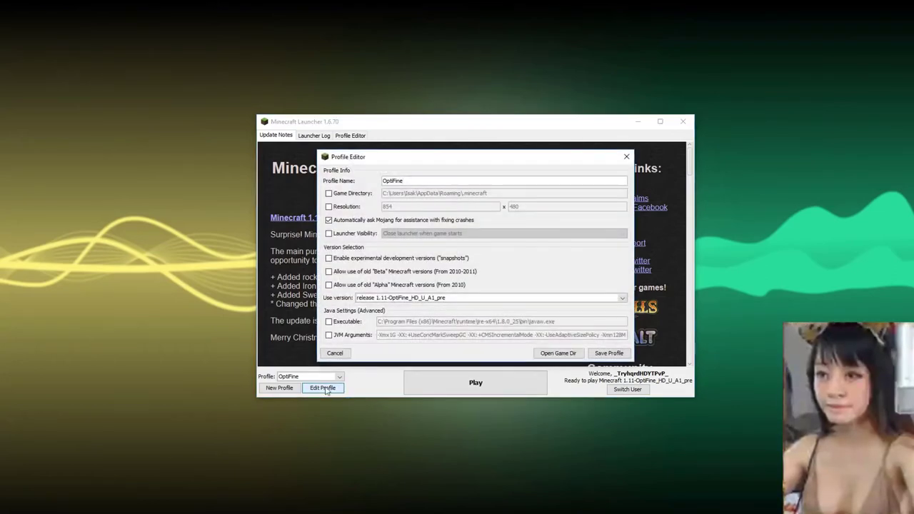
{"action": "left_click", "coordinate": [415, 298]}
{"action": "scroll", "coordinate": [392, 355], "scroll_direction": "down", "scroll_amount": 3}
{"action": "scroll", "coordinate": [391, 355], "scroll_direction": "up", "scroll_amount": 3}
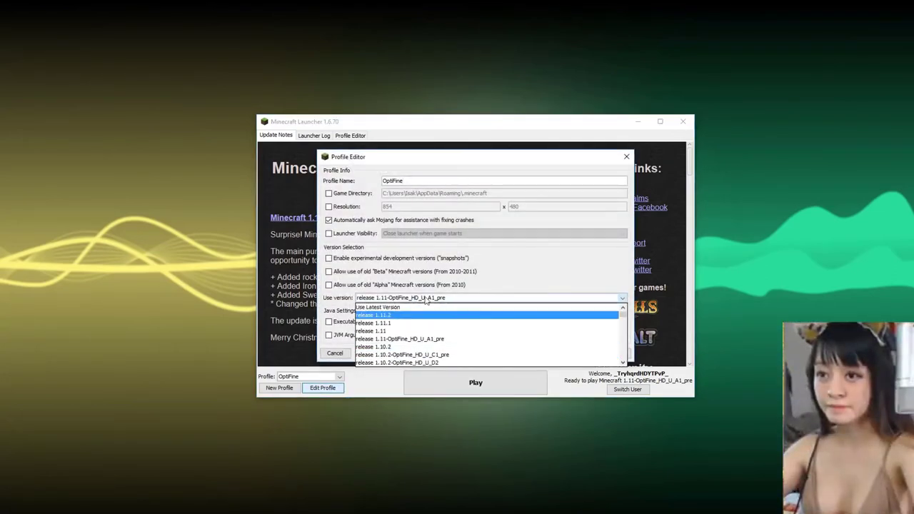
{"action": "left_click", "coordinate": [396, 341]}
{"action": "left_click", "coordinate": [608, 353]}
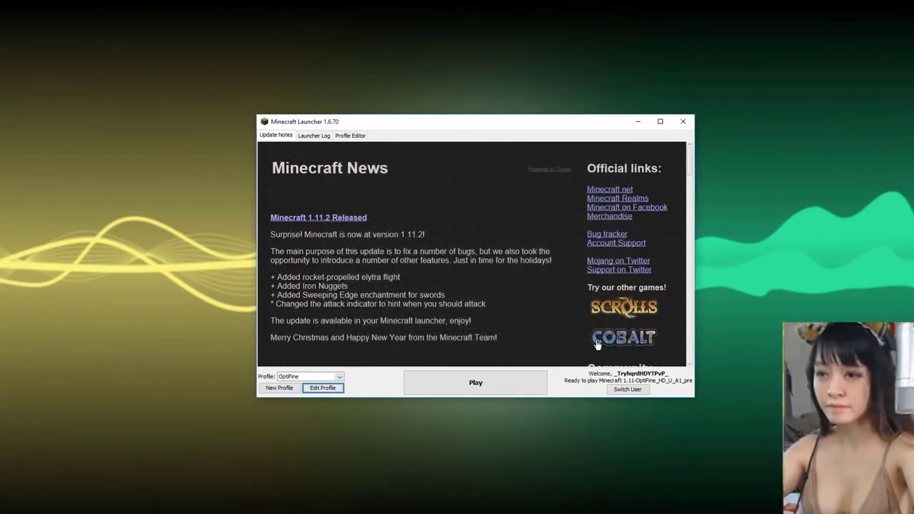
Step: Review the game versions available for the OptiFine profile, choose release 1.11-OptiFine_HD_U_A1_pre again and save the profile
{"action": "left_click", "coordinate": [322, 388]}
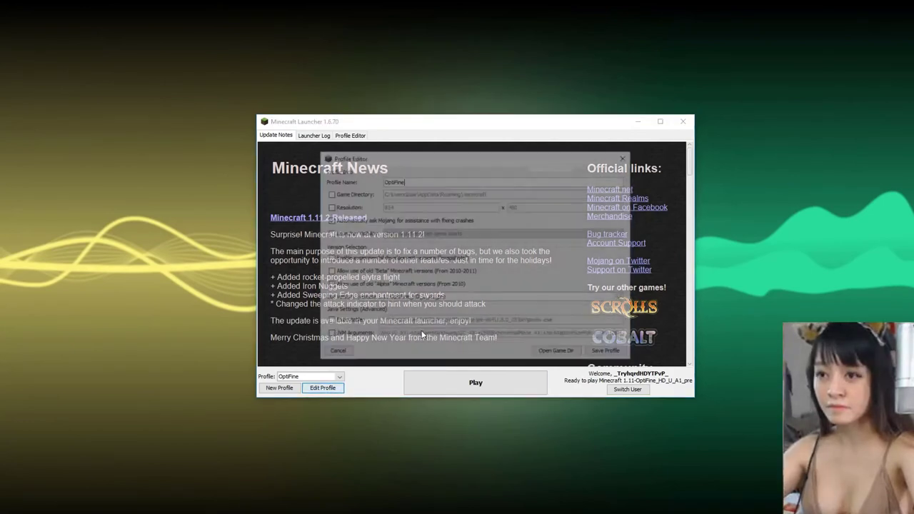
{"action": "left_click", "coordinate": [428, 297]}
{"action": "scroll", "coordinate": [404, 336], "scroll_direction": "down", "scroll_amount": 6}
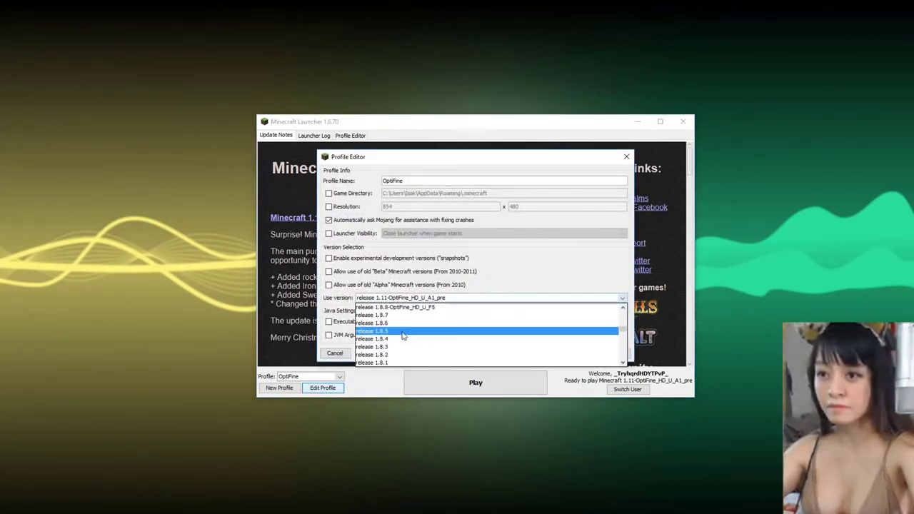
{"action": "scroll", "coordinate": [414, 341], "scroll_direction": "down", "scroll_amount": 3}
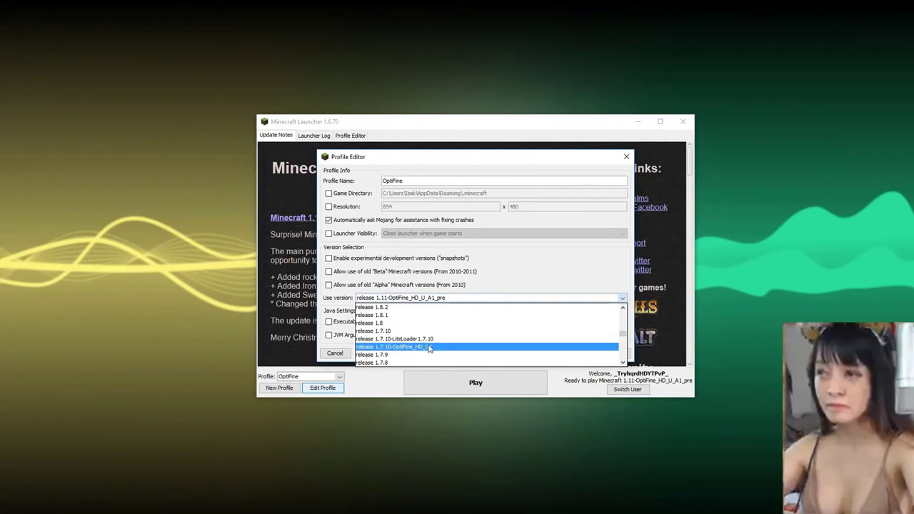
{"action": "scroll", "coordinate": [428, 347], "scroll_direction": "down", "scroll_amount": 4}
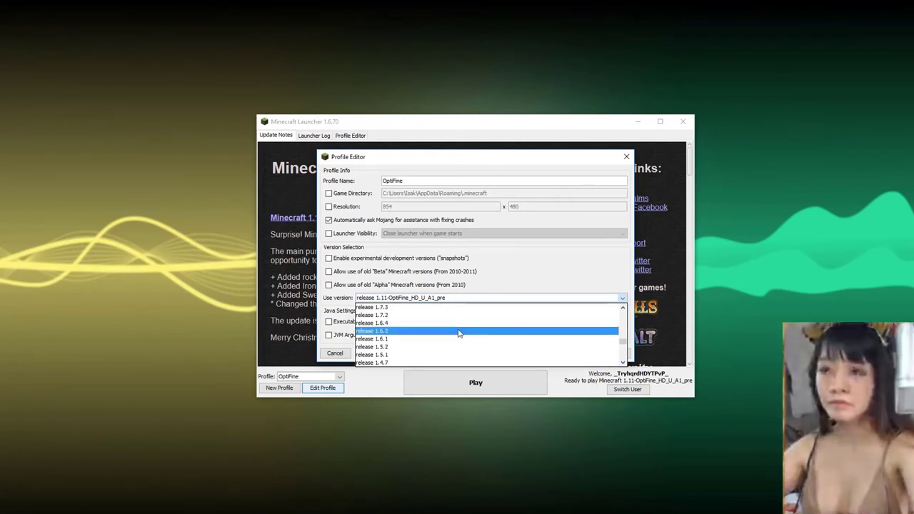
{"action": "scroll", "coordinate": [457, 337], "scroll_direction": "up", "scroll_amount": 12}
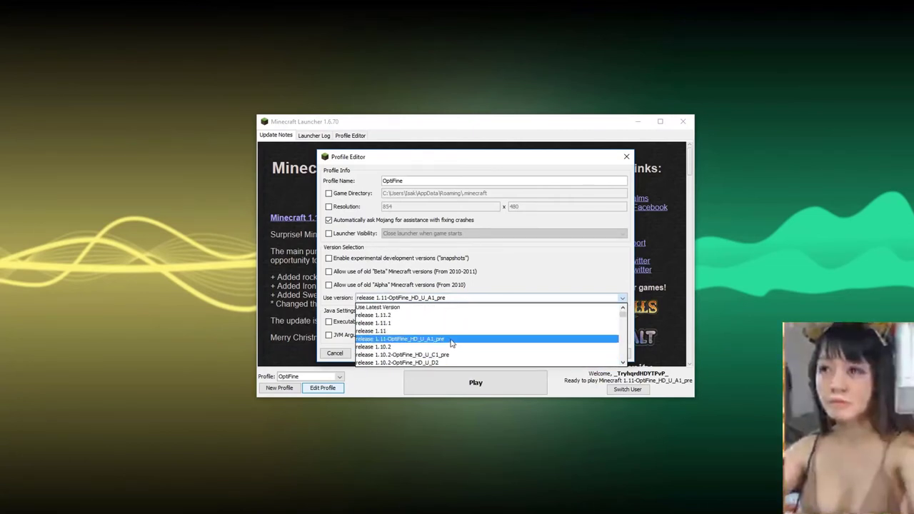
{"action": "left_click", "coordinate": [451, 340]}
{"action": "left_click", "coordinate": [606, 353]}
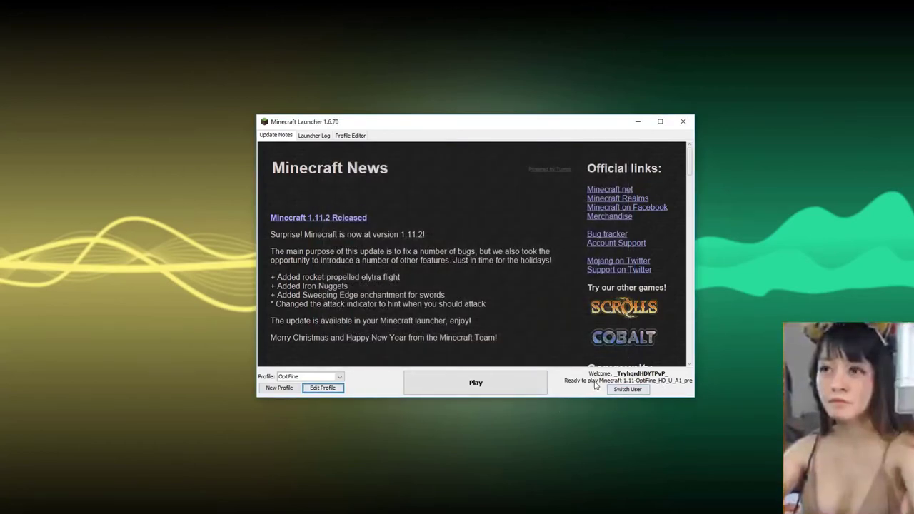
Step: Launch Minecraft with the OptiFine profile and walk back and forth near the pond in the world
{"action": "left_click", "coordinate": [457, 384]}
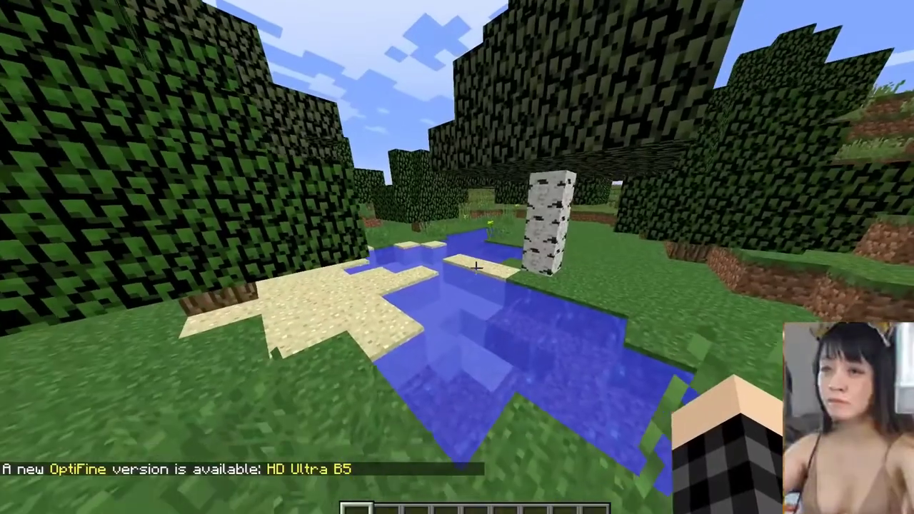
{"action": "key", "text": "w"}
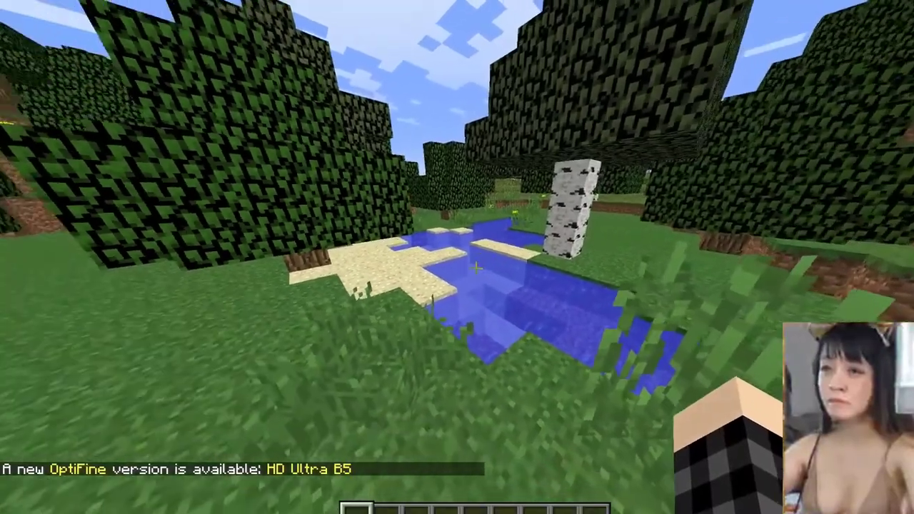
{"action": "key", "text": "s"}
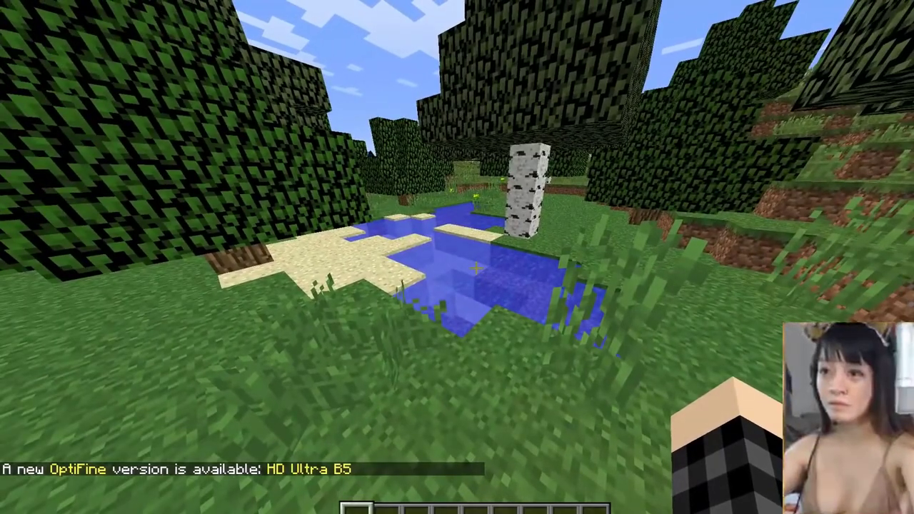
{"action": "key", "text": "s"}
{"action": "key", "text": "w"}
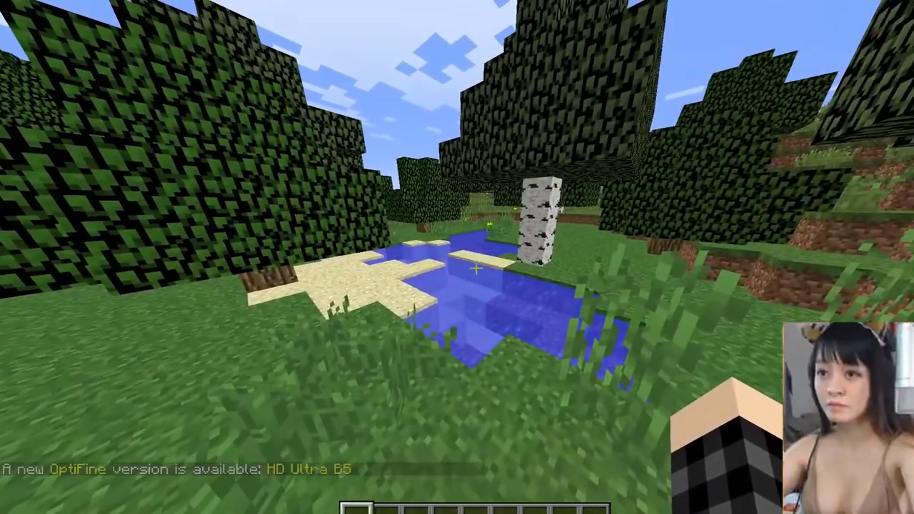
{"action": "key", "text": "s"}
{"action": "key", "text": "w"}
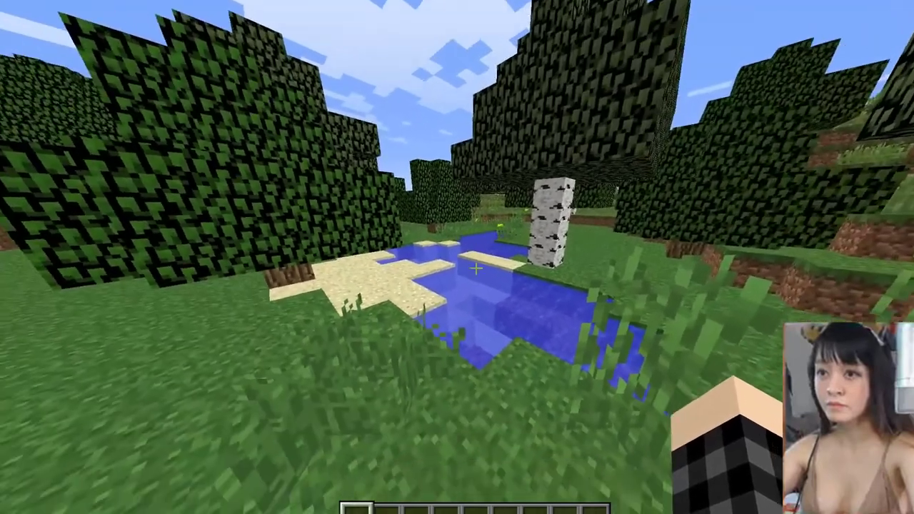
{"action": "key", "text": "s"}
Step: Open the shader list in the game's video settings and select MrMeep_x3s-Shaders-All-Versions-Ultra.zip as the shader pack
{"action": "key", "text": "Escape"}
{"action": "left_click", "coordinate": [435, 266]}
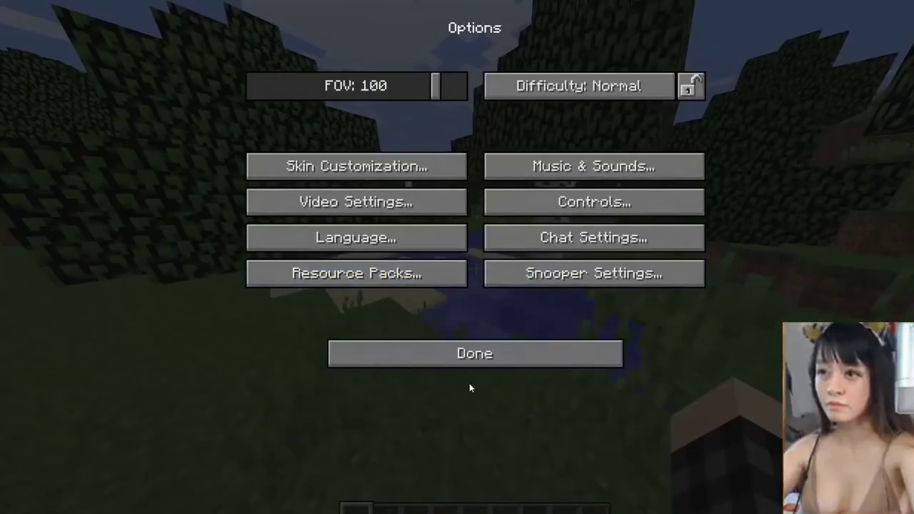
{"action": "left_click", "coordinate": [357, 202]}
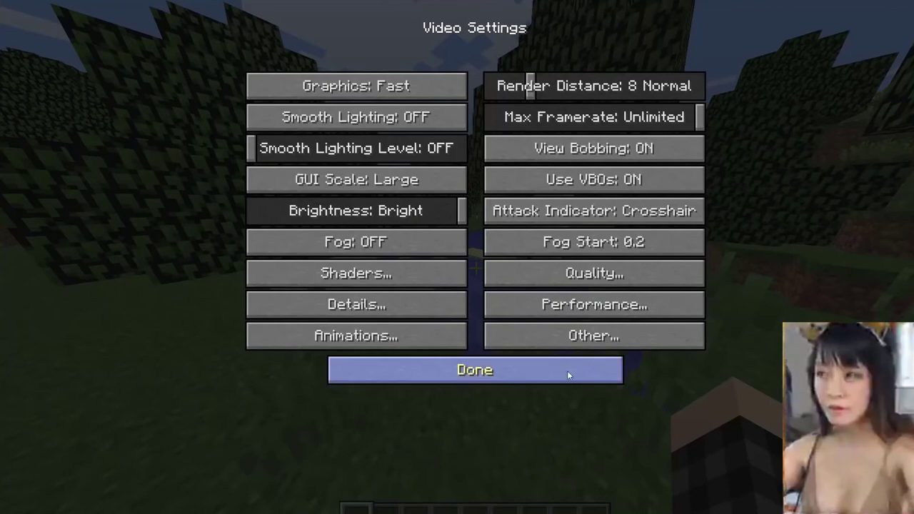
{"action": "left_click", "coordinate": [473, 371]}
{"action": "left_click", "coordinate": [428, 207]}
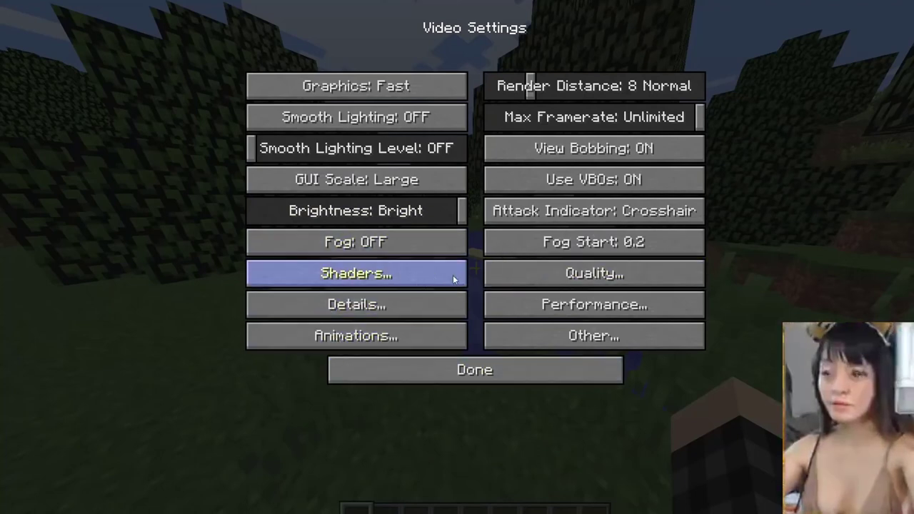
{"action": "left_click", "coordinate": [363, 271]}
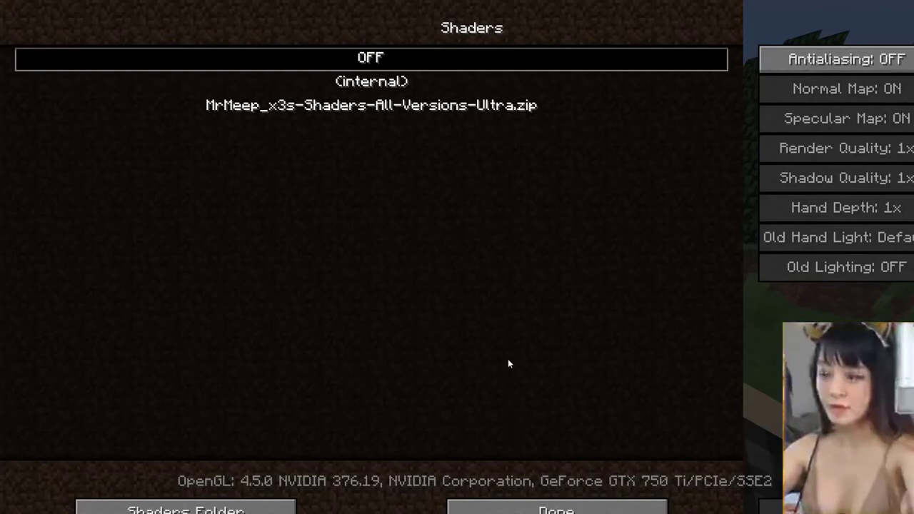
{"action": "left_click", "coordinate": [467, 105]}
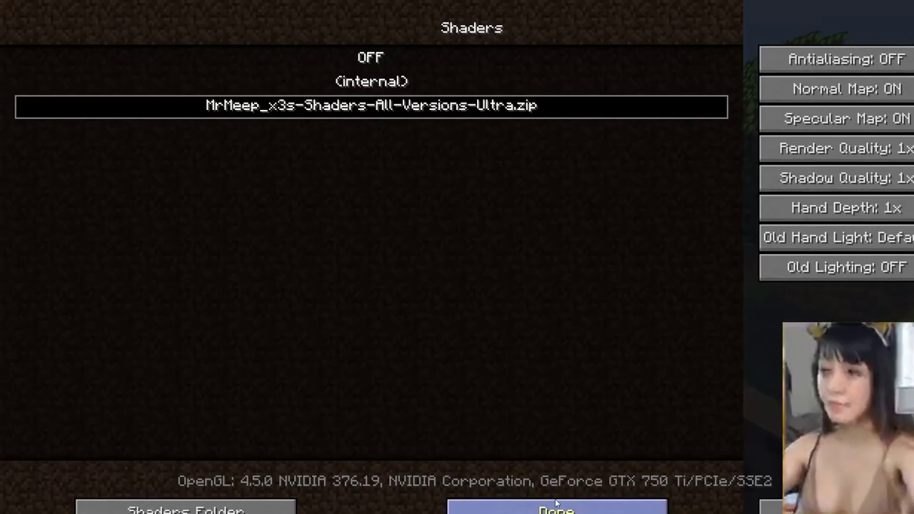